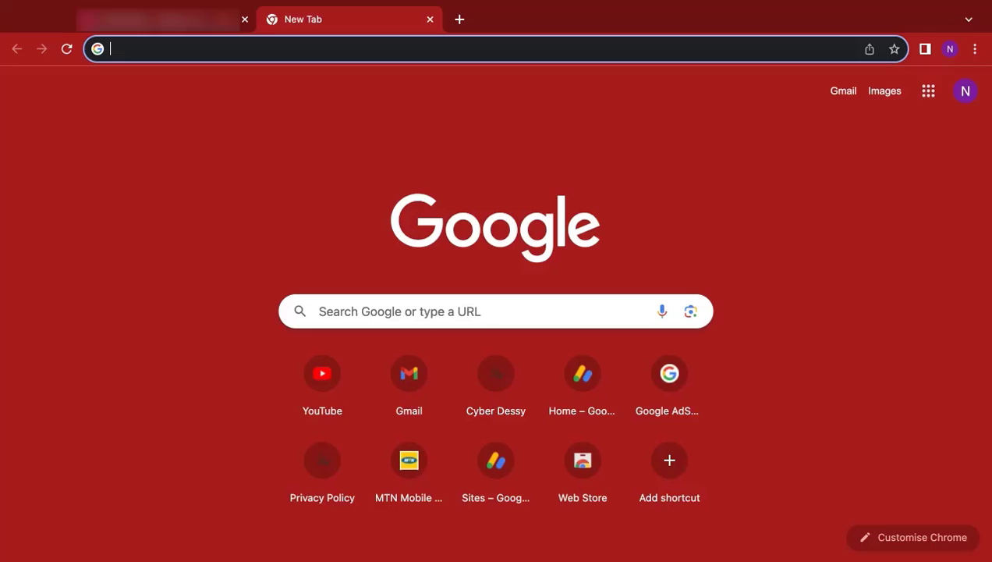
Step: Load windscribe.com and go from the Log In page to the 'Create one' sign-up page
{"action": "type", "text": "windscribe.com"}
{"action": "key", "text": "Return"}
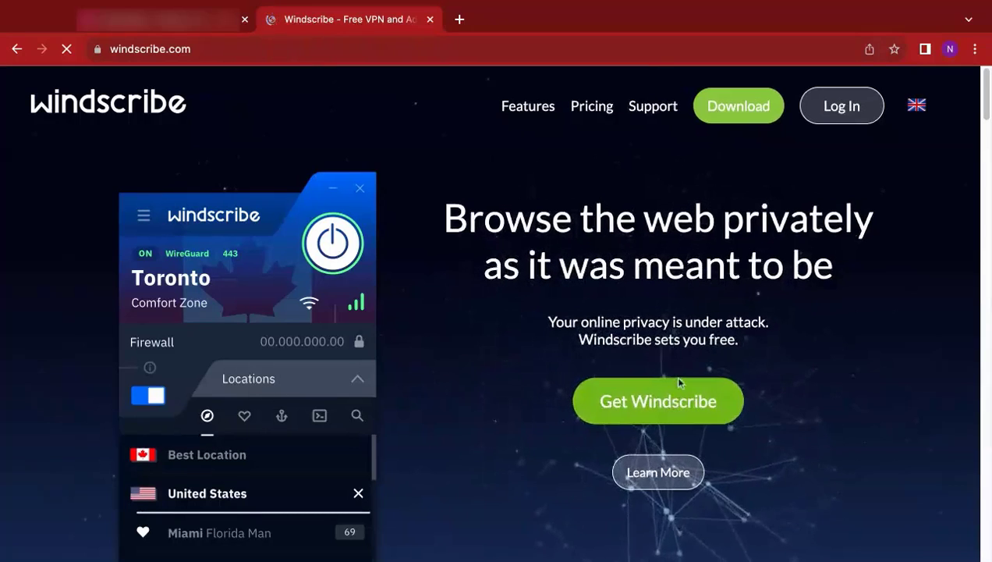
{"action": "left_click", "coordinate": [852, 105]}
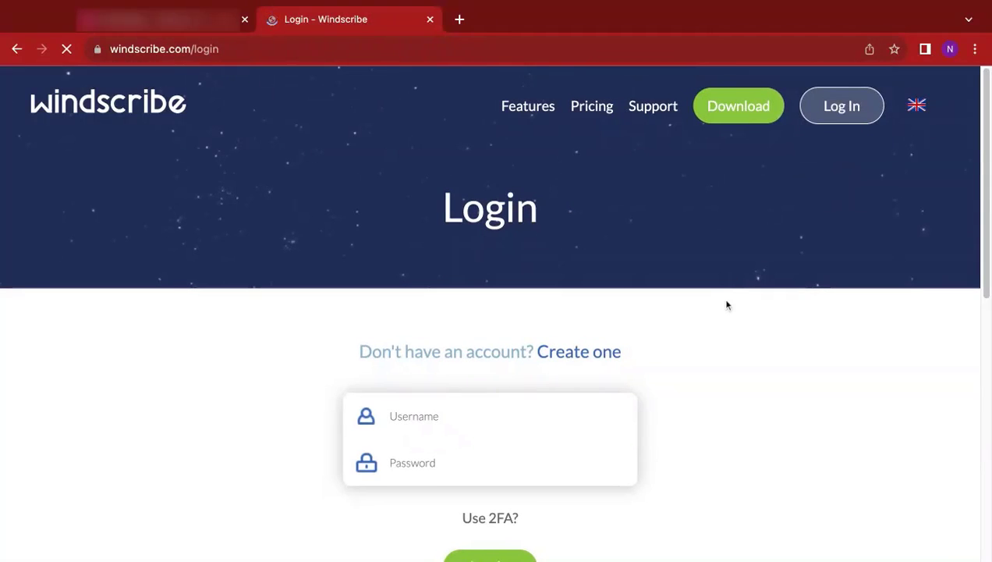
{"action": "scroll", "coordinate": [727, 304], "scroll_direction": "down", "scroll_amount": 2}
{"action": "scroll", "coordinate": [725, 300], "scroll_direction": "down", "scroll_amount": 3}
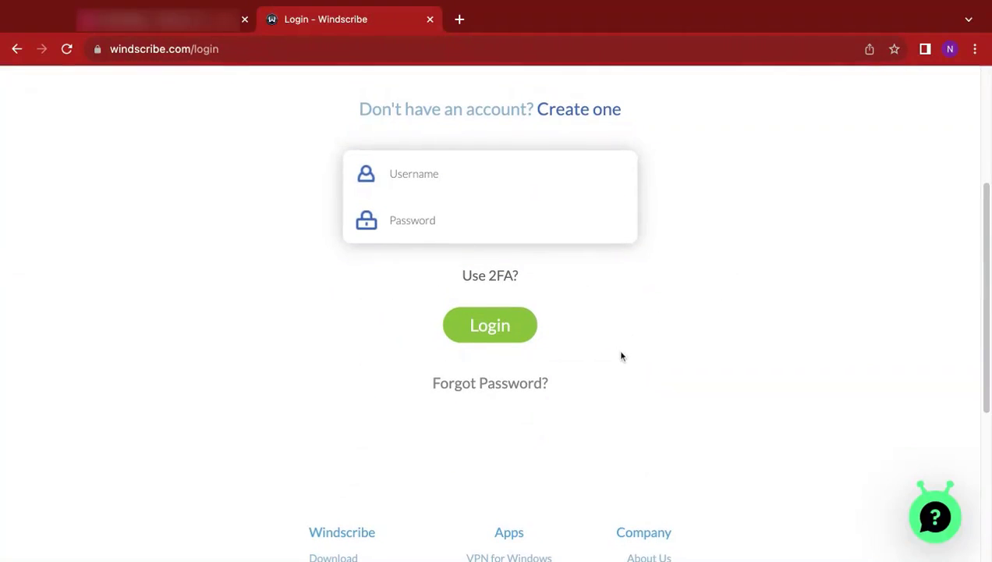
{"action": "scroll", "coordinate": [621, 356], "scroll_direction": "down", "scroll_amount": 2}
{"action": "scroll", "coordinate": [620, 355], "scroll_direction": "up", "scroll_amount": 5}
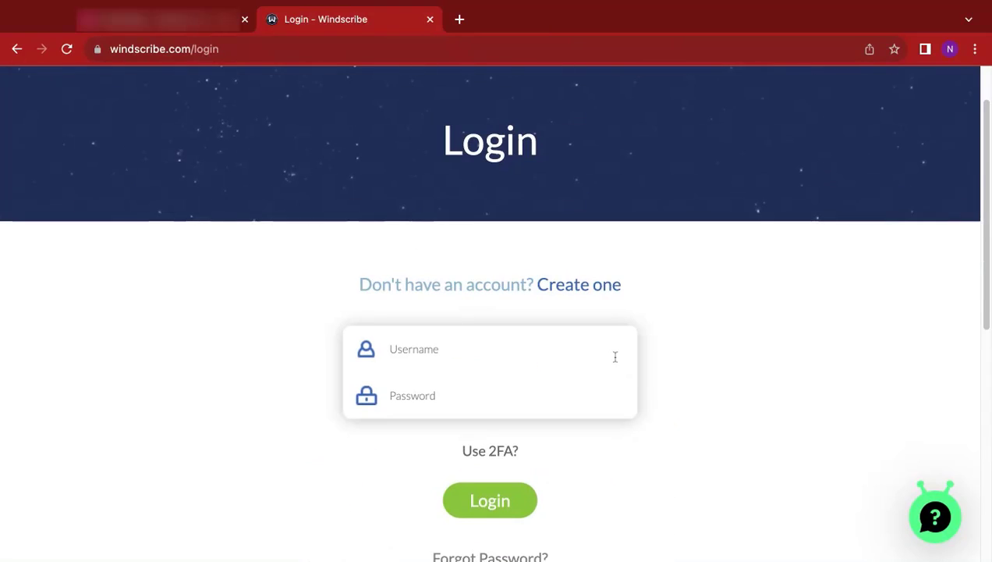
{"action": "scroll", "coordinate": [608, 349], "scroll_direction": "down", "scroll_amount": 1}
{"action": "left_click", "coordinate": [598, 260]}
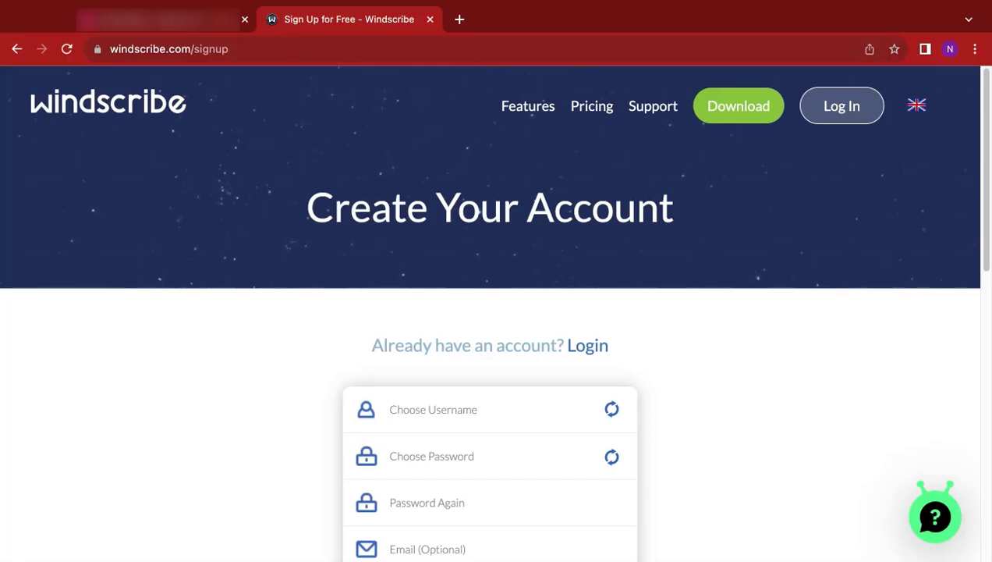
Step: Enter a username, then the account password in Choose Password and again in Password Again
{"action": "left_click", "coordinate": [509, 409]}
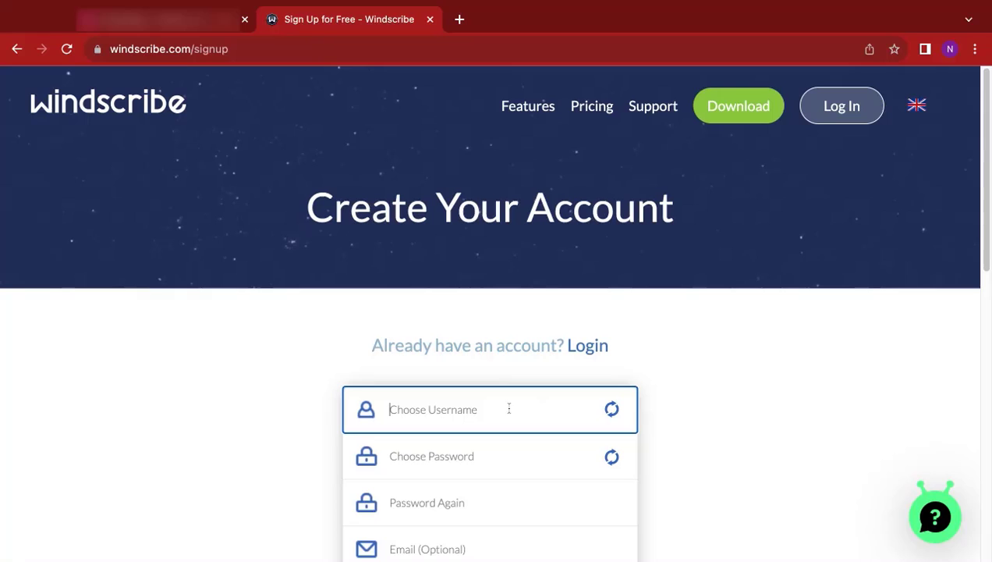
{"action": "type", "text": "cyb"}
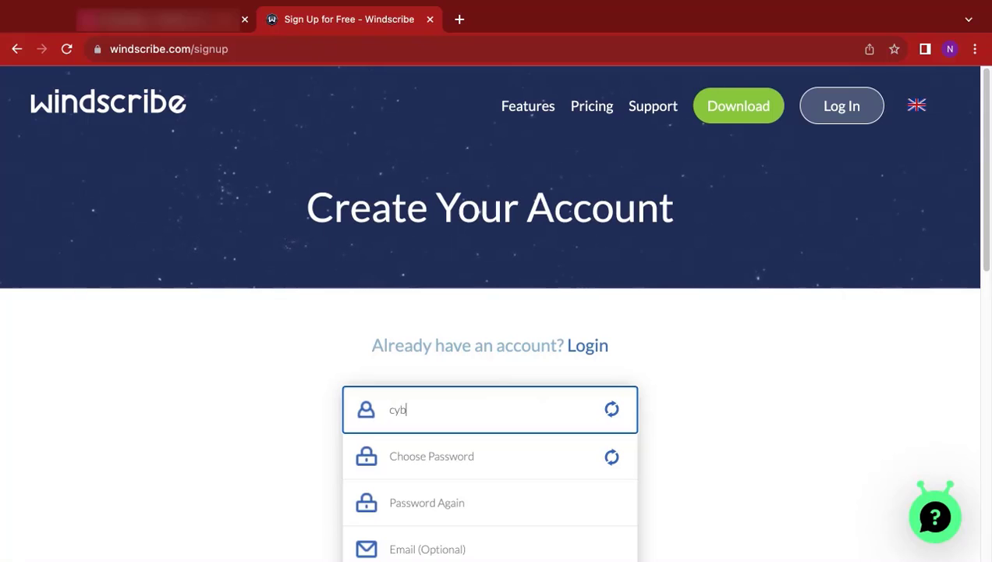
{"action": "type", "text": "erdessy2023"}
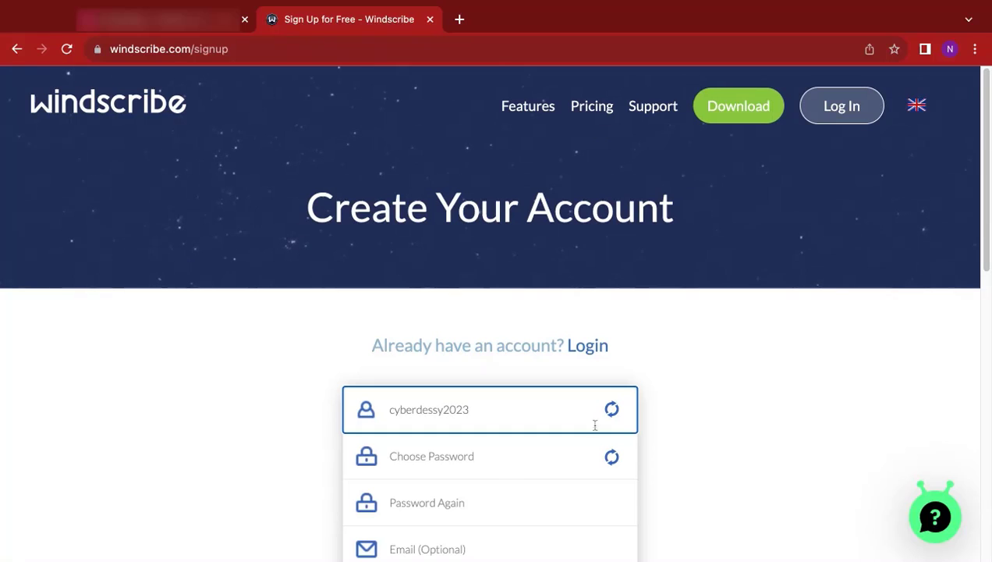
{"action": "scroll", "coordinate": [663, 452], "scroll_direction": "down", "scroll_amount": 2}
{"action": "left_click", "coordinate": [507, 369]}
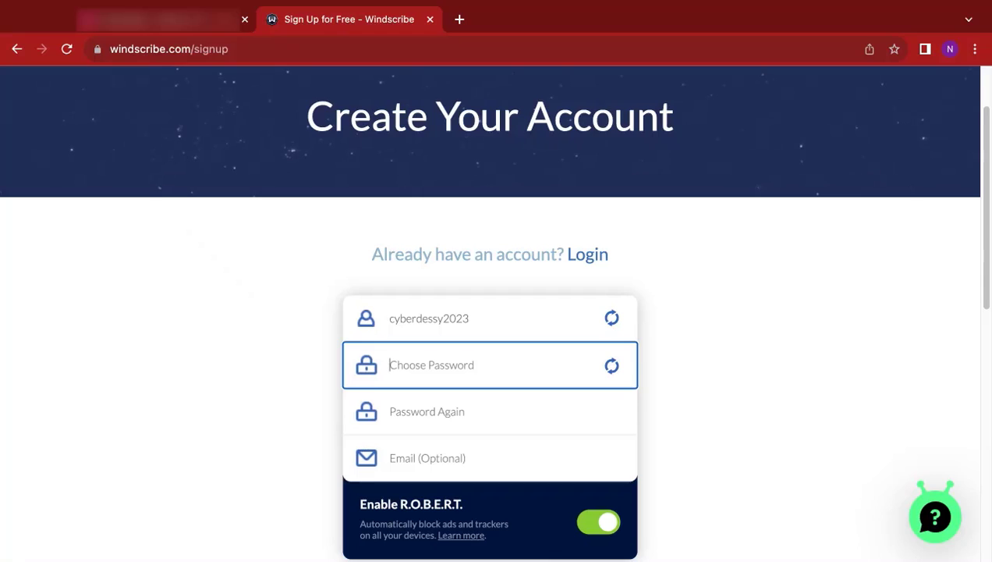
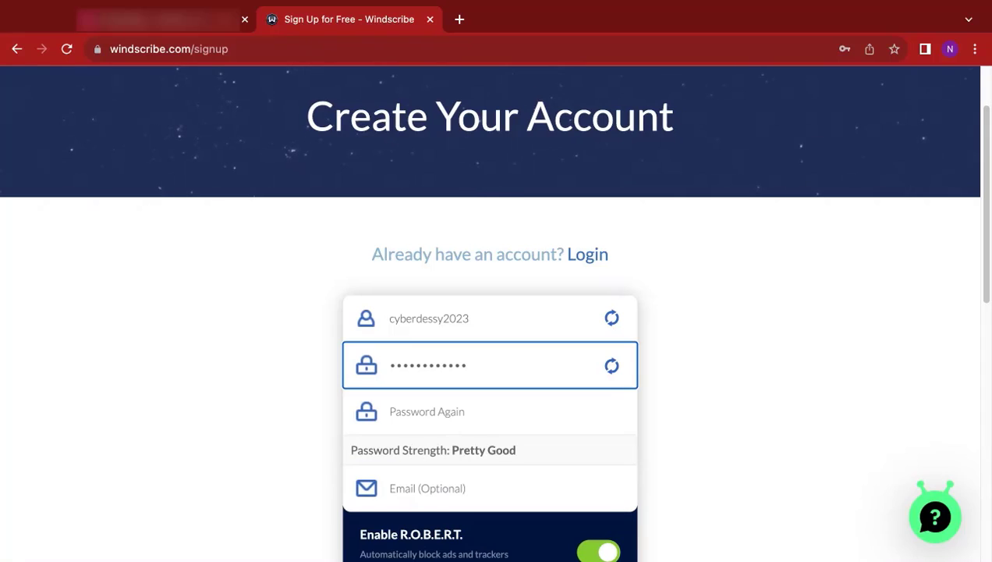
{"action": "scroll", "coordinate": [523, 356], "scroll_direction": "down", "scroll_amount": 3}
{"action": "left_click", "coordinate": [516, 296]}
{"action": "type", "text": "••••••••••••"}
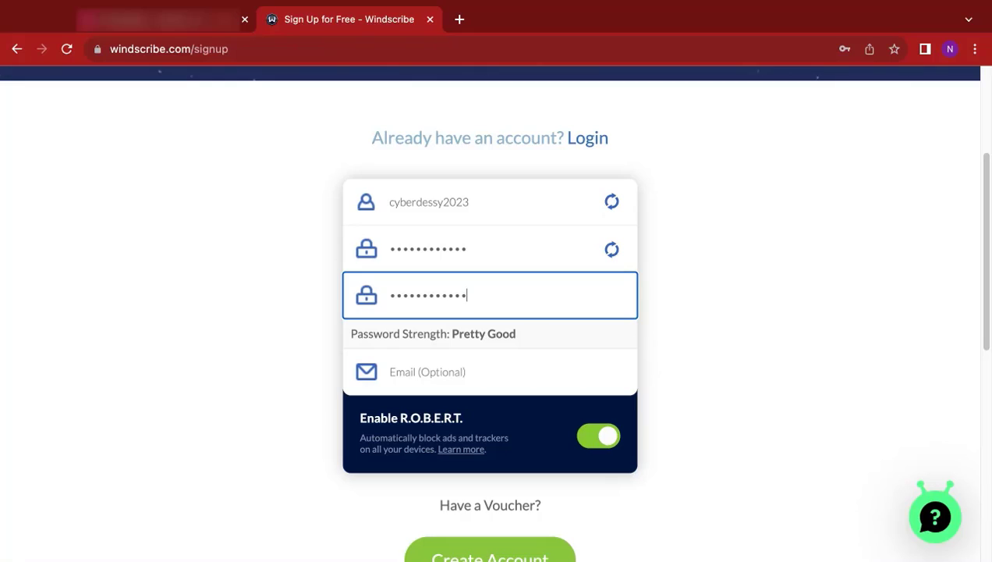
Step: Fill the optional email field with the Gmail address, leaving R.O.B.E.R.T. enabled
{"action": "left_click", "coordinate": [493, 371]}
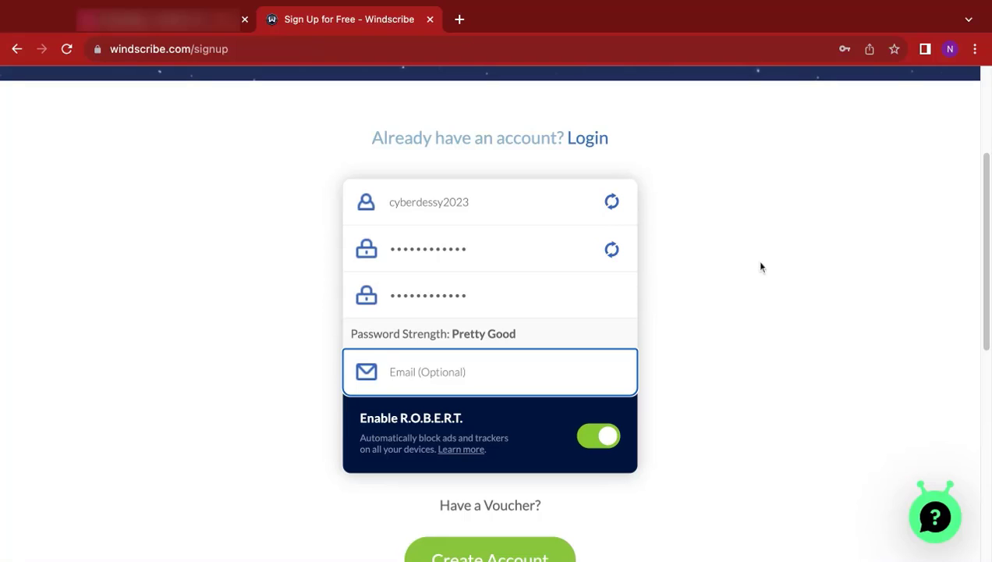
{"action": "left_click", "coordinate": [949, 50]}
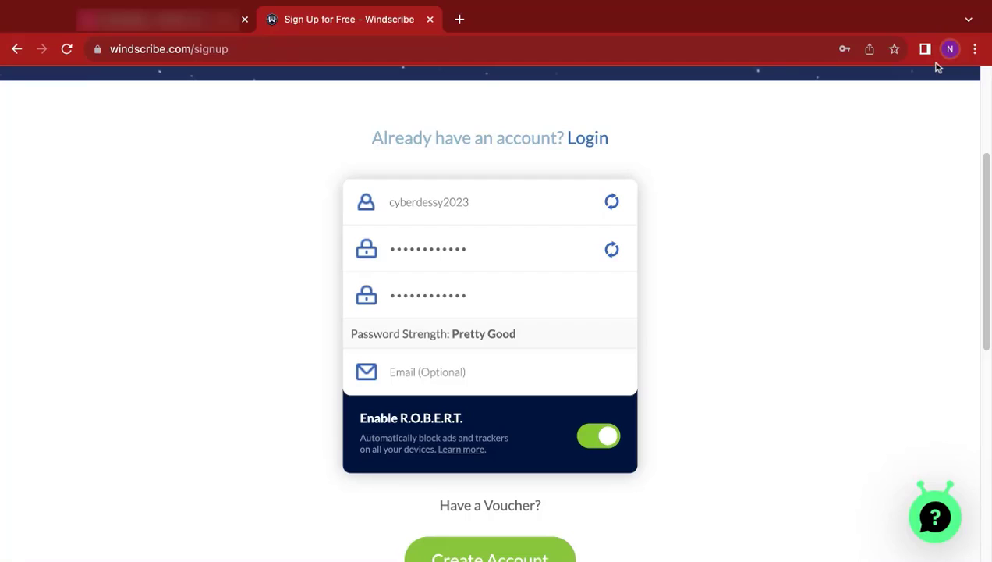
{"action": "left_click", "coordinate": [460, 368]}
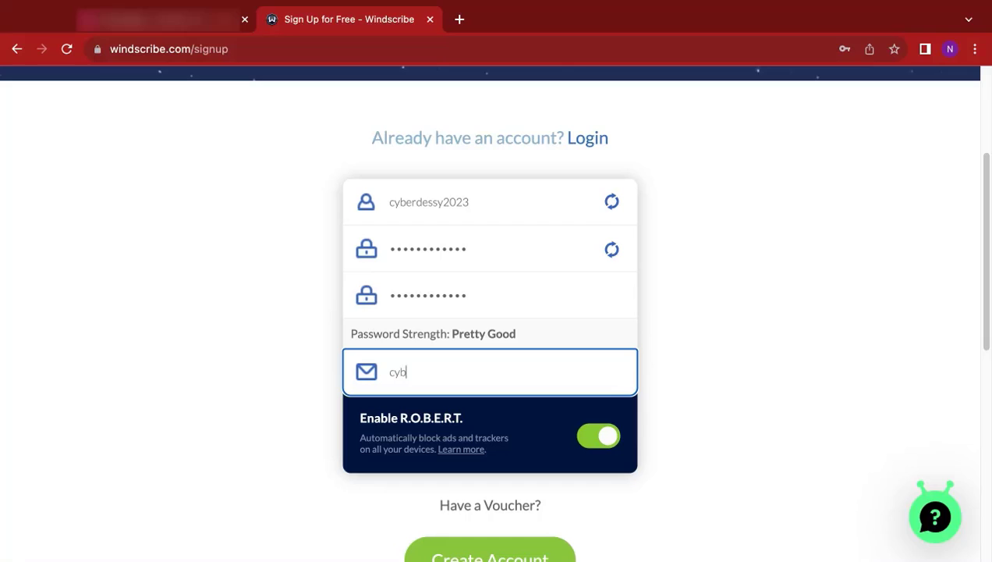
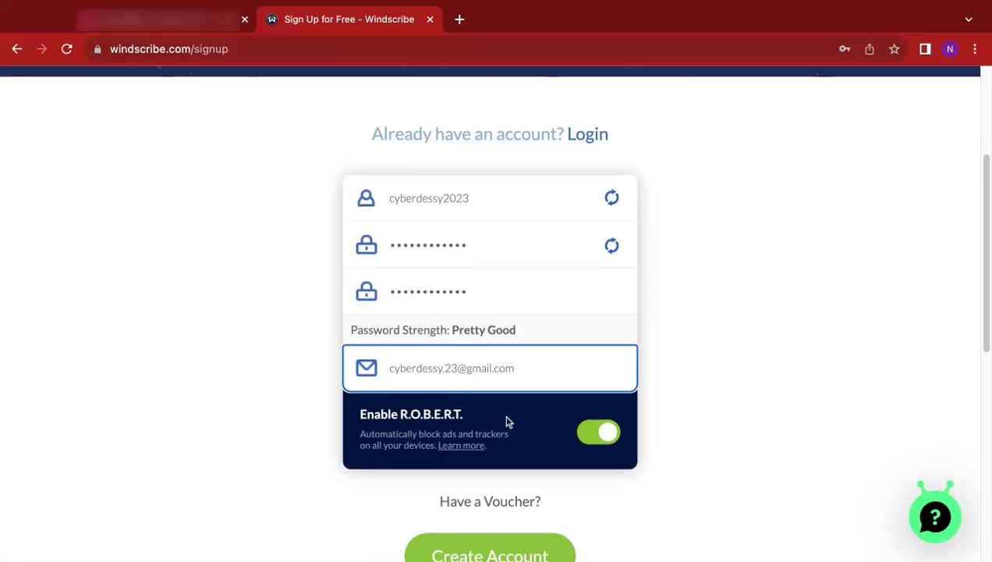
{"action": "scroll", "coordinate": [507, 421], "scroll_direction": "down", "scroll_amount": 2}
{"action": "scroll", "coordinate": [503, 430], "scroll_direction": "down", "scroll_amount": 3}
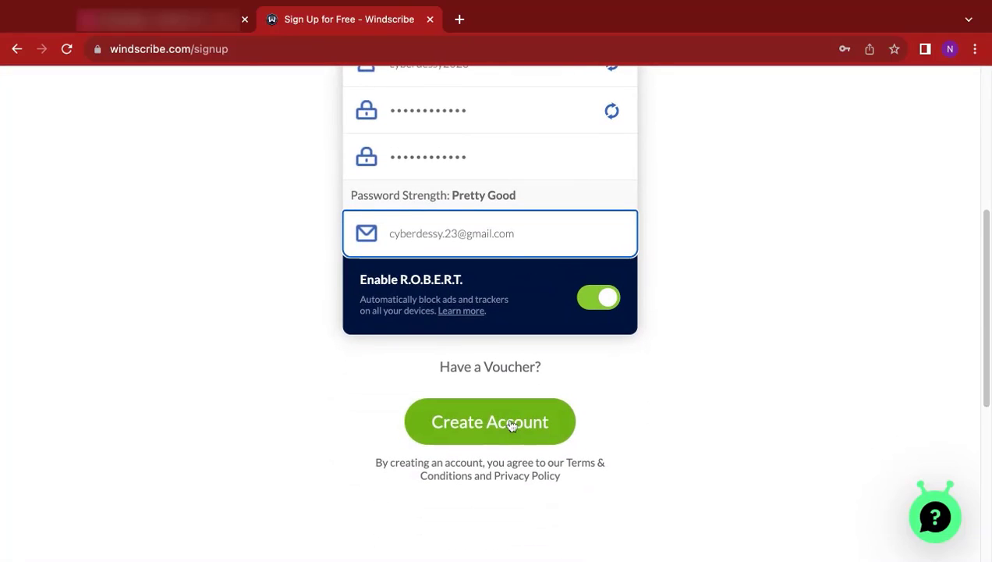
Step: Submit the sign-up form, enter the shown captcha text, and create the account
{"action": "left_click", "coordinate": [505, 424]}
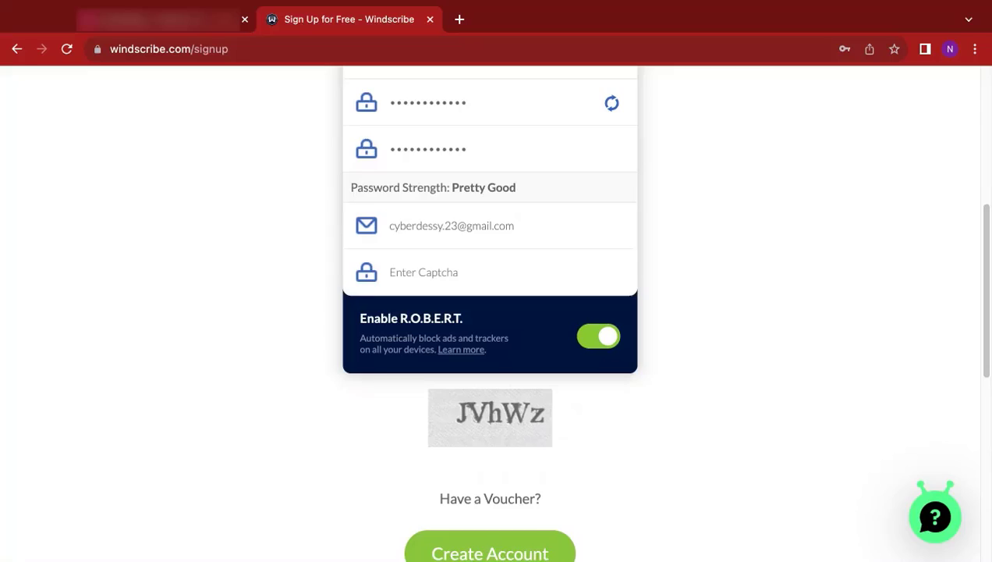
{"action": "scroll", "coordinate": [527, 427], "scroll_direction": "down", "scroll_amount": 1}
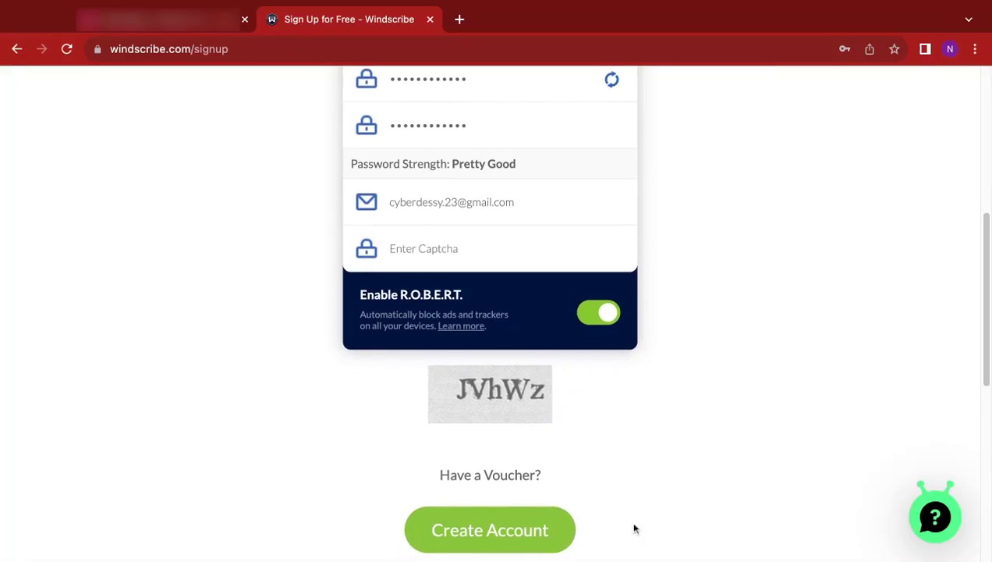
{"action": "left_click", "coordinate": [431, 248]}
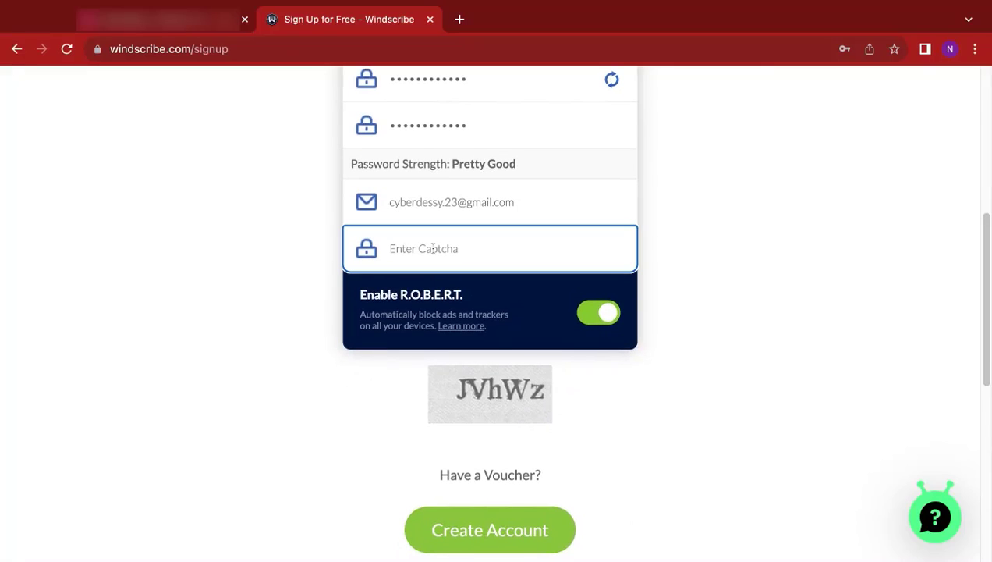
{"action": "type", "text": "JVhWz"}
{"action": "left_click", "coordinate": [497, 532]}
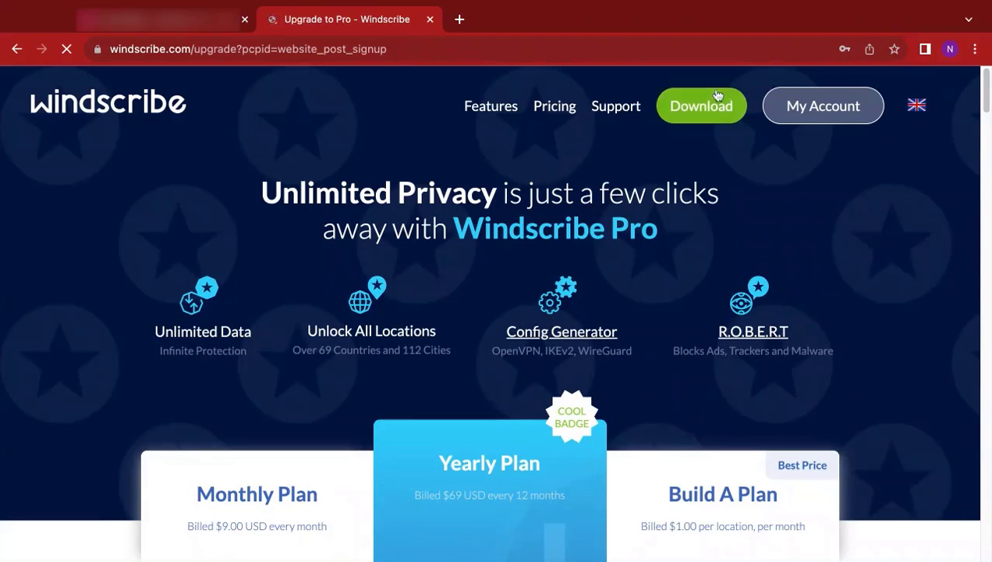
Step: Open My Account and scroll to Account Status showing 2GB Free with unconfirmed email
{"action": "mouse_move", "coordinate": [796, 119]}
{"action": "left_click", "coordinate": [827, 116]}
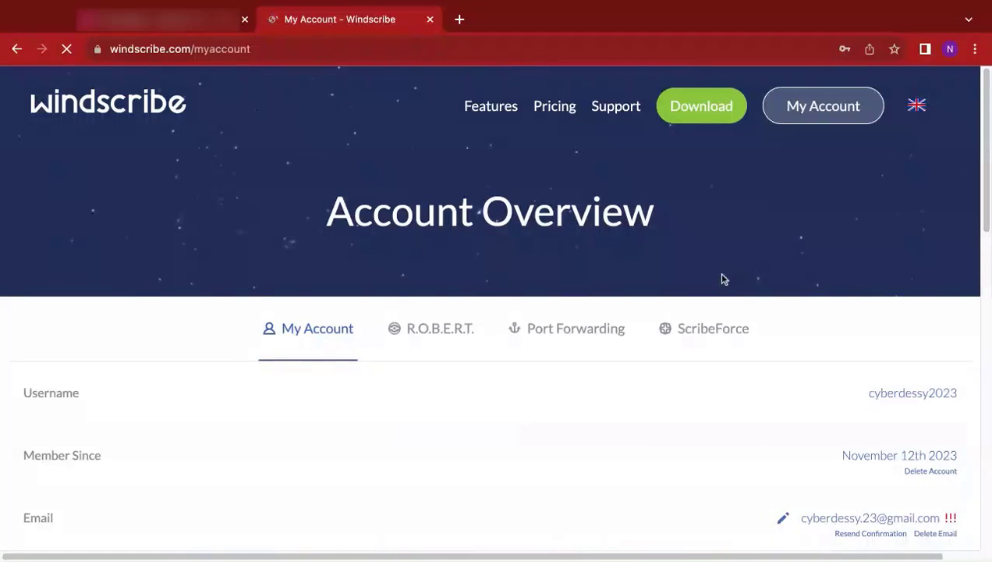
{"action": "scroll", "coordinate": [723, 278], "scroll_direction": "down", "scroll_amount": 3}
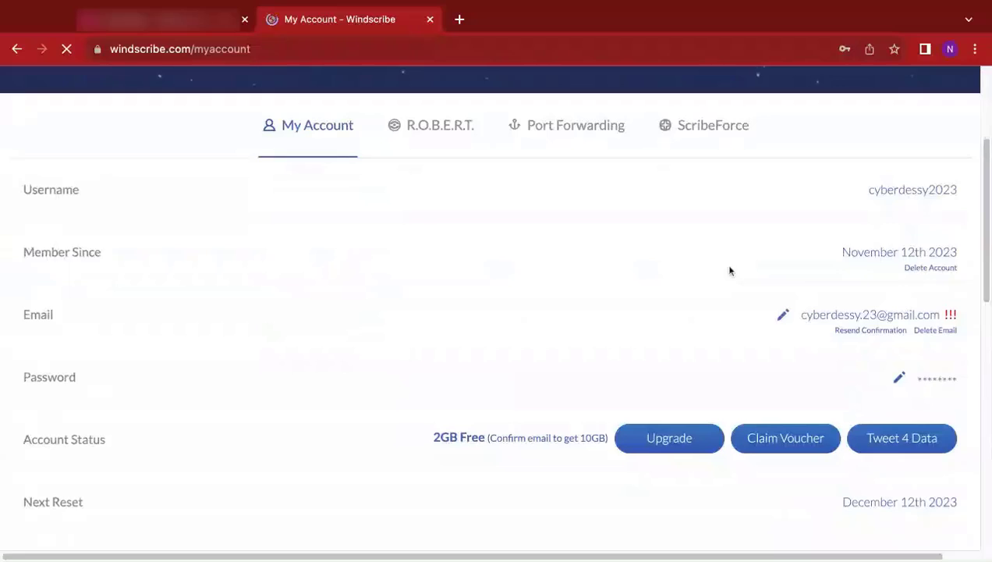
{"action": "scroll", "coordinate": [725, 274], "scroll_direction": "down", "scroll_amount": 1}
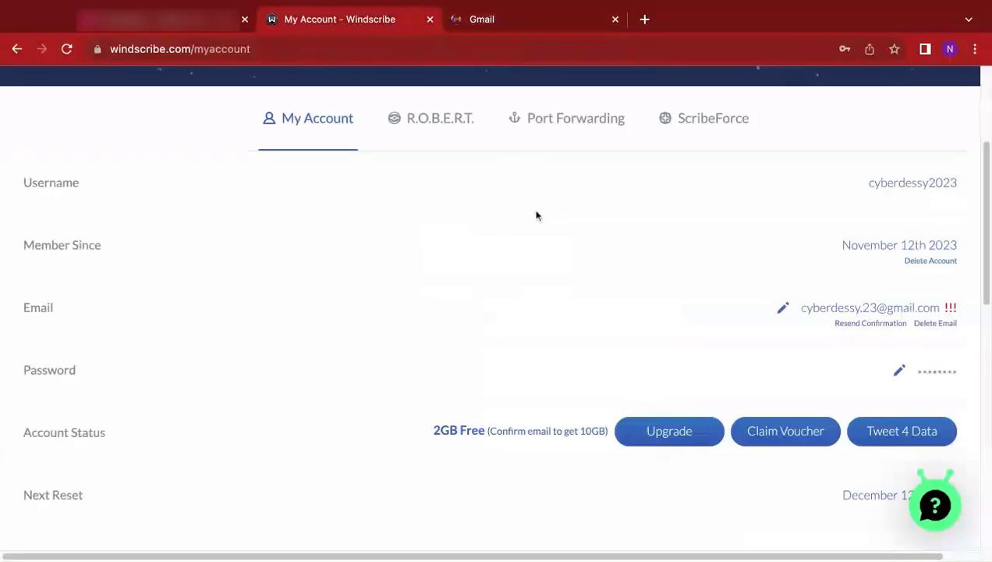
Step: In the Gmail tab, open the Welcome to Windscribe email and follow its confirm-email link
{"action": "left_click", "coordinate": [497, 31]}
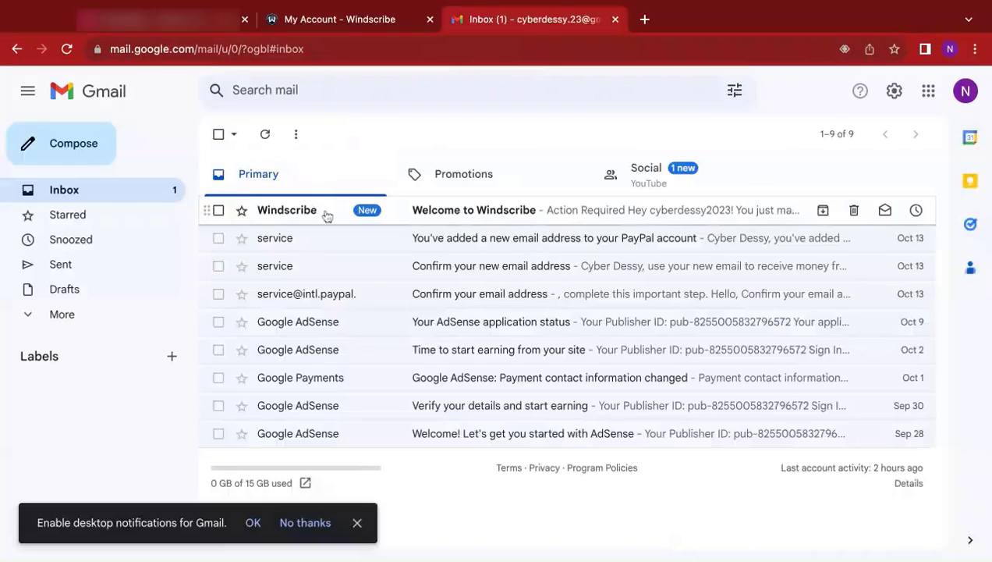
{"action": "left_click", "coordinate": [326, 212]}
{"action": "scroll", "coordinate": [391, 393], "scroll_direction": "down", "scroll_amount": 2}
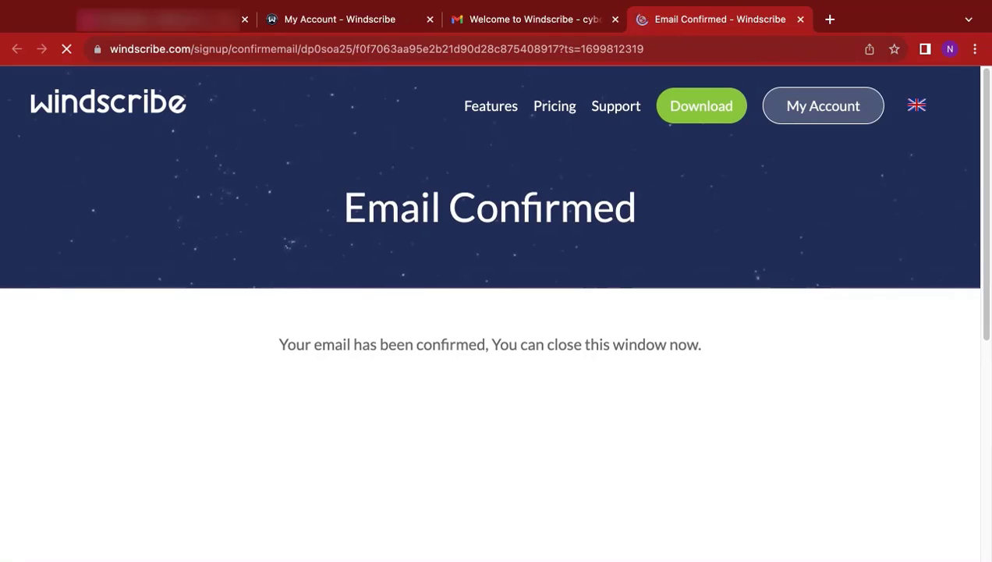
{"action": "scroll", "coordinate": [569, 269], "scroll_direction": "down", "scroll_amount": 5}
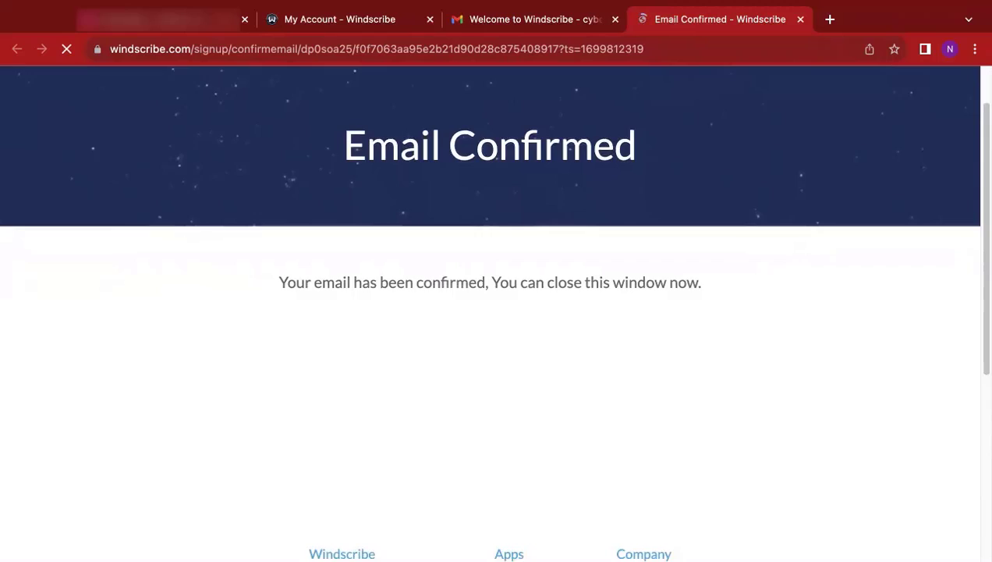
Step: Reload the My Account tab to show 10GB Free, then choose Claim Voucher
{"action": "left_click", "coordinate": [372, 26]}
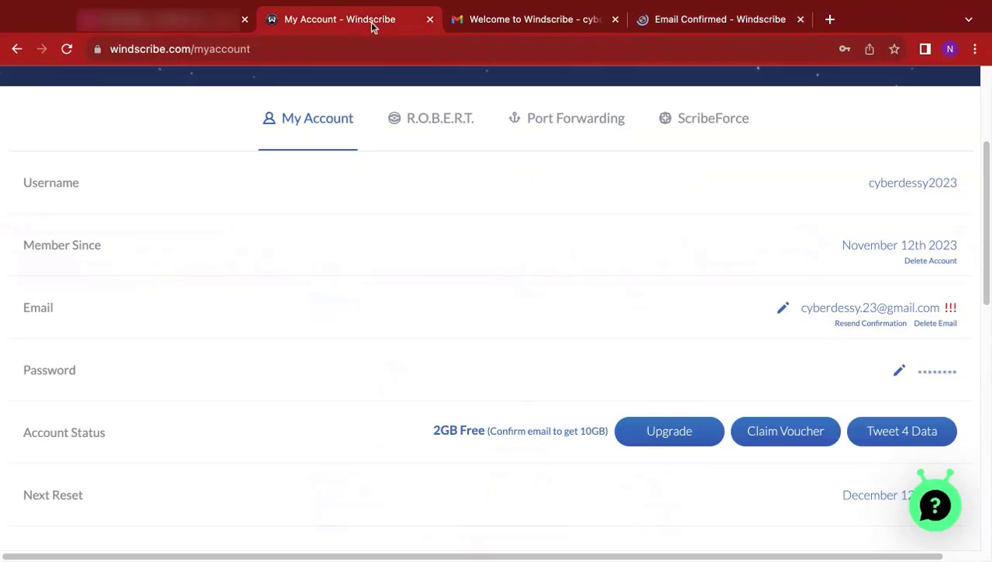
{"action": "key", "text": "super+r"}
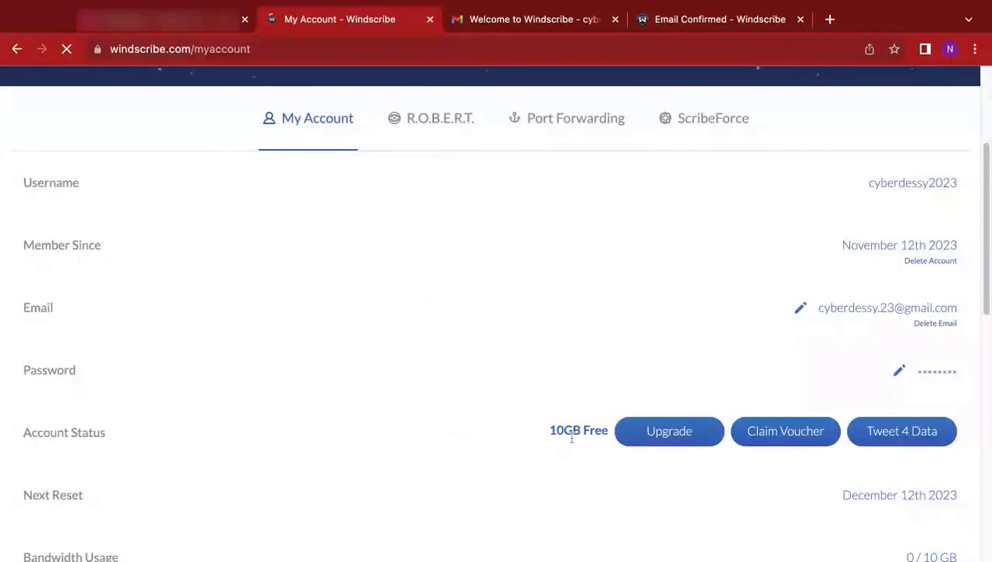
{"action": "left_click", "coordinate": [800, 435]}
{"action": "scroll", "coordinate": [726, 379], "scroll_direction": "down", "scroll_amount": 1}
Step: Enter the voucher code and claim it for the 30GB Temp Relief Plan
{"action": "left_click", "coordinate": [411, 476]}
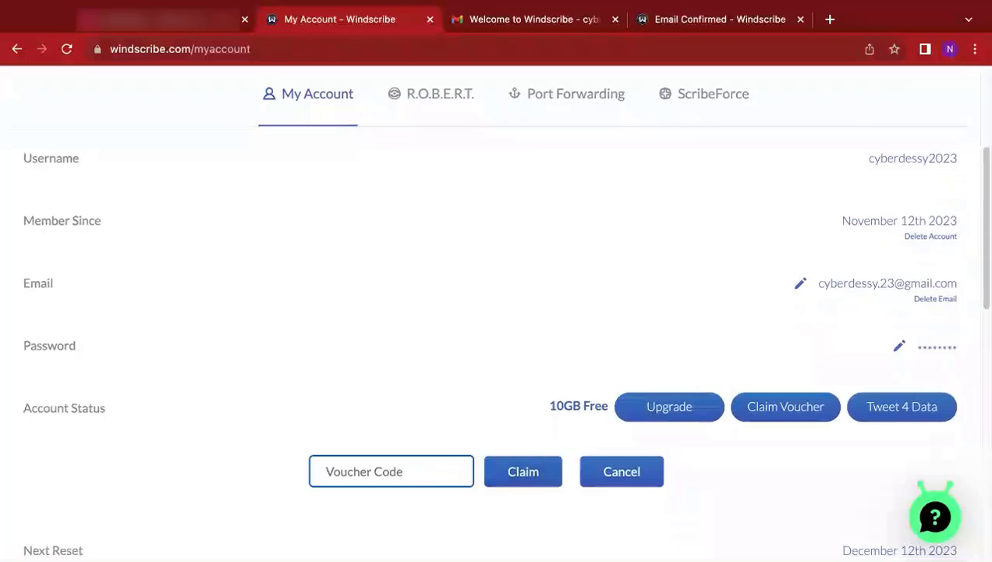
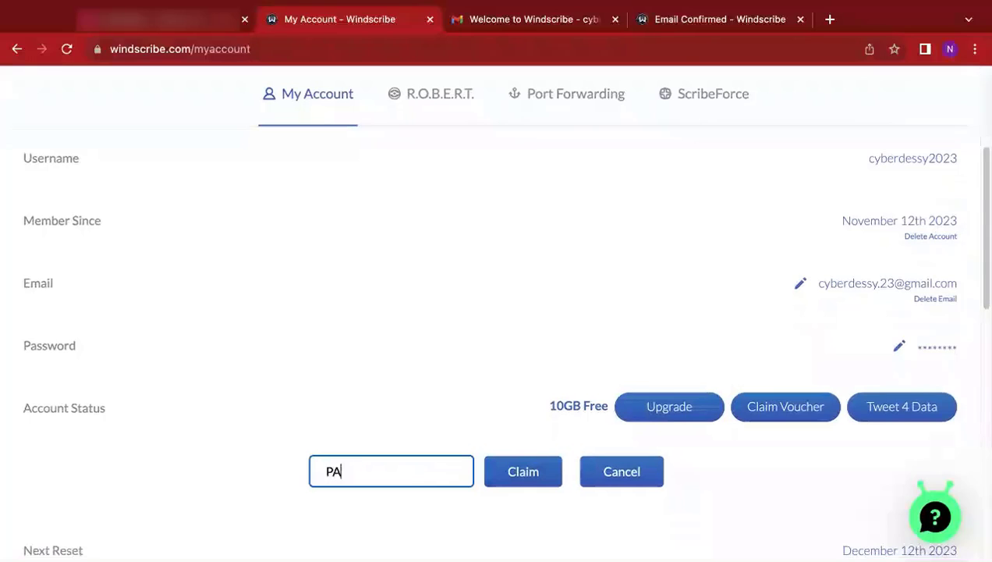
{"action": "left_click", "coordinate": [524, 471]}
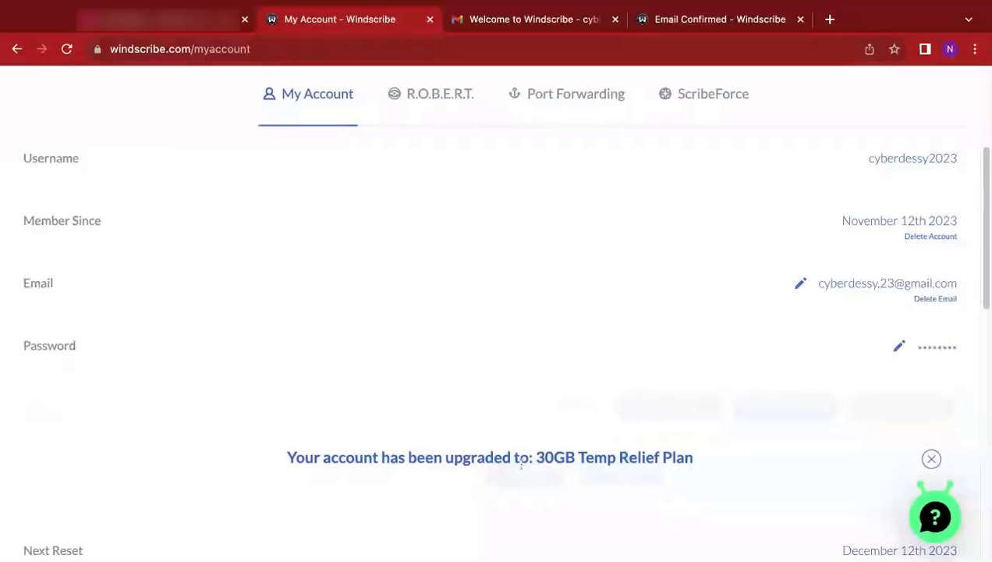